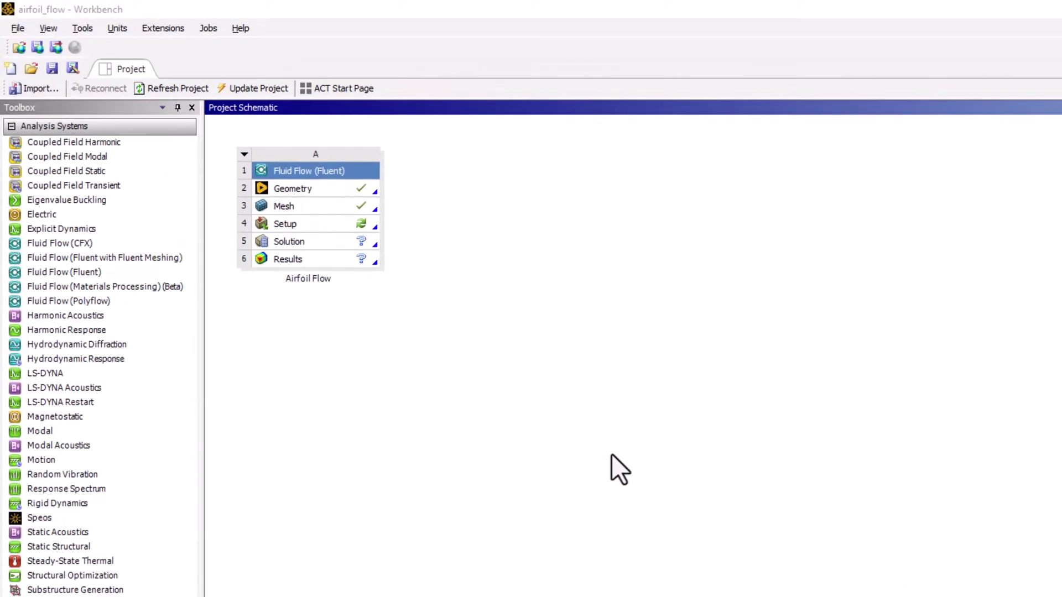
Open the Airfoil Flow system's Setup and start Fluent with 4 solver processes.
{"action": "double_click", "coordinate": [327, 225]}
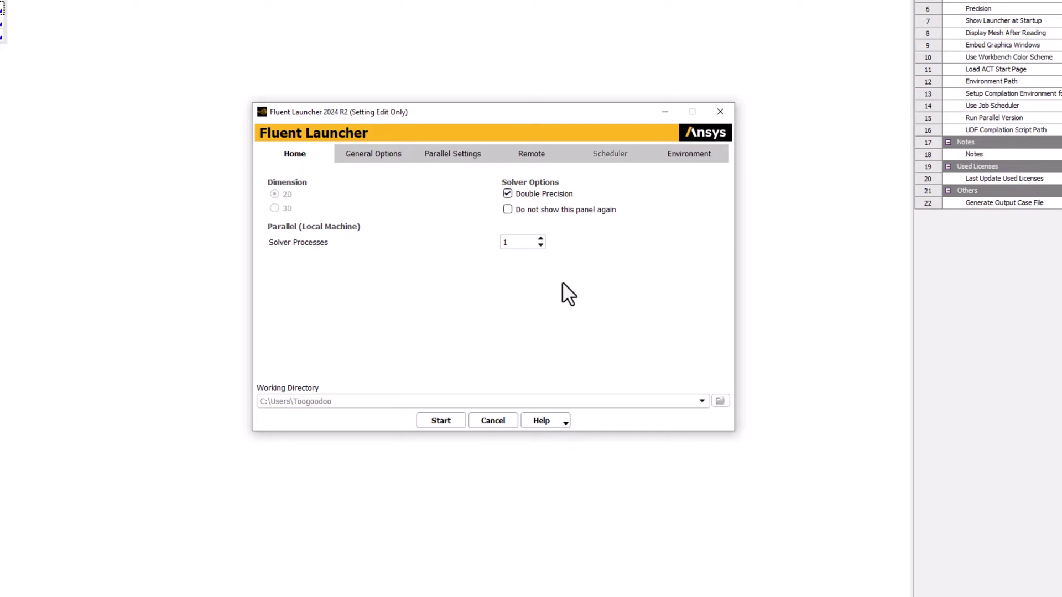
{"action": "left_click", "coordinate": [541, 238]}
{"action": "left_click", "coordinate": [438, 422]}
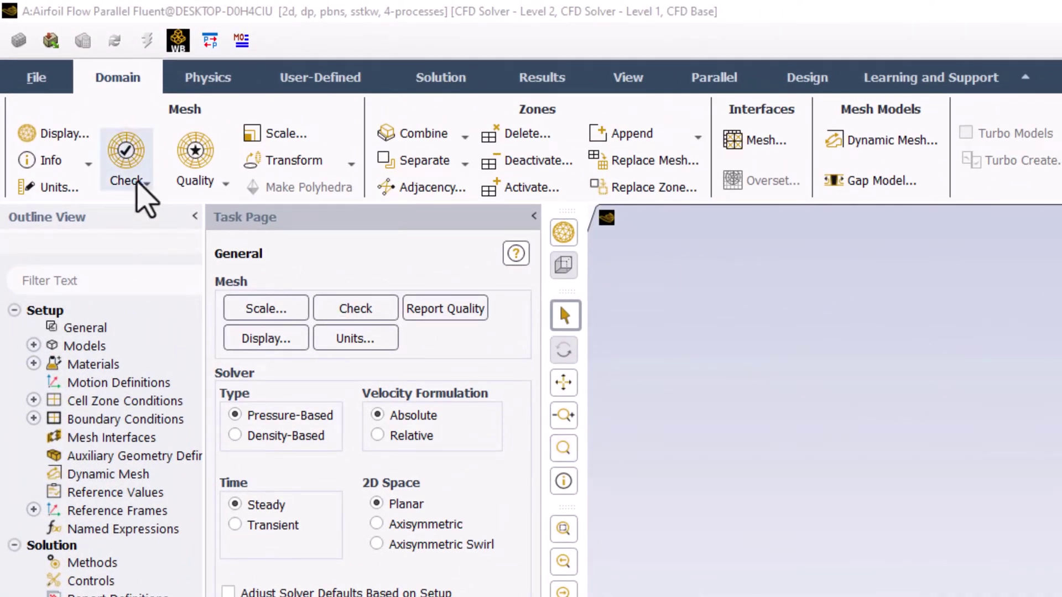
Run a mesh check on the airfoil domain.
{"action": "left_click", "coordinate": [139, 197]}
{"action": "left_click", "coordinate": [233, 213]}
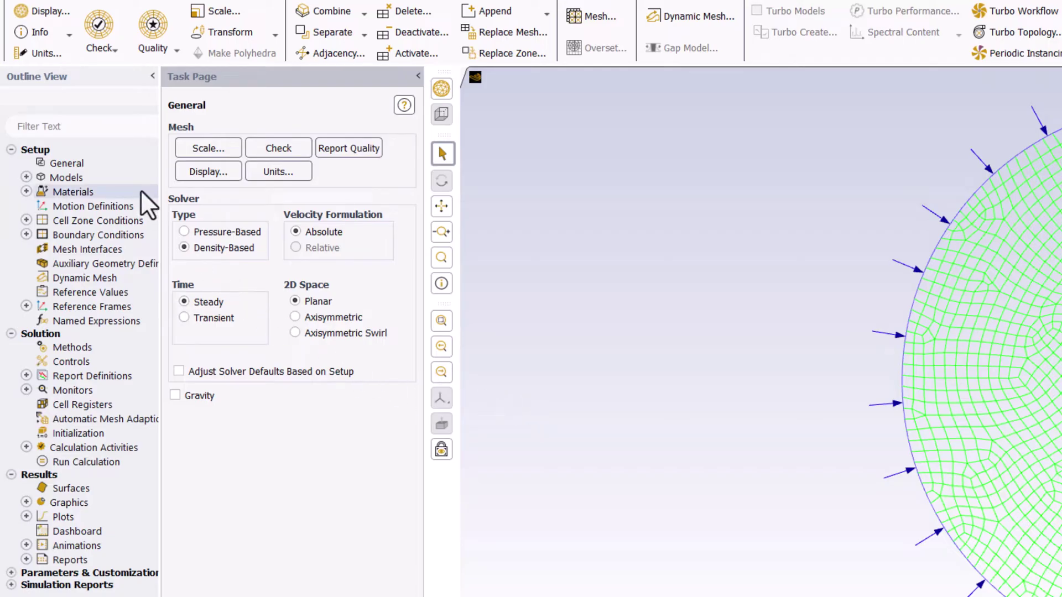
Set the viscous model to Inviscid.
{"action": "left_click", "coordinate": [27, 177]}
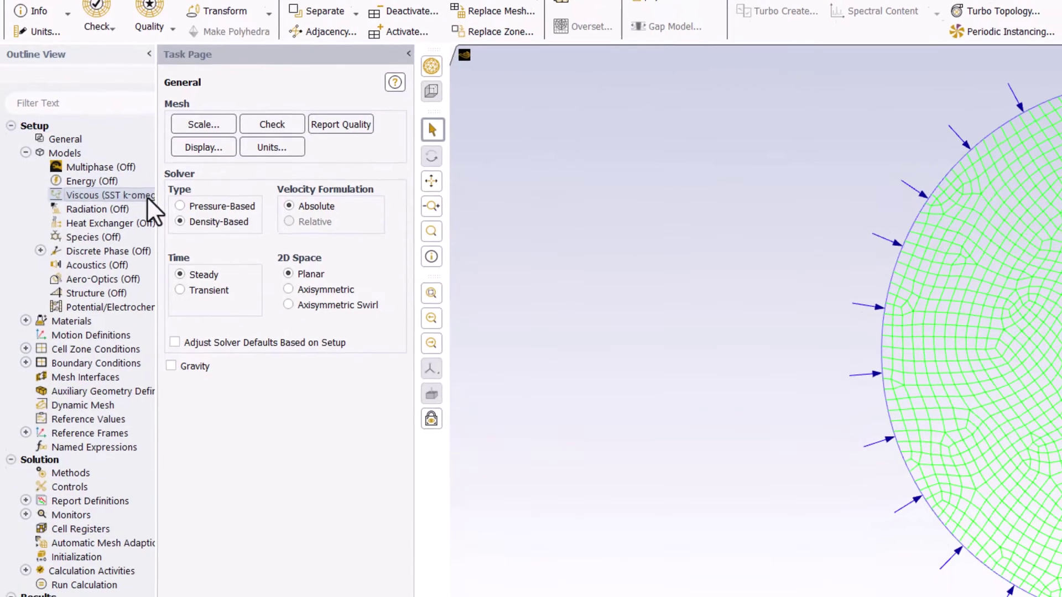
{"action": "double_click", "coordinate": [149, 221]}
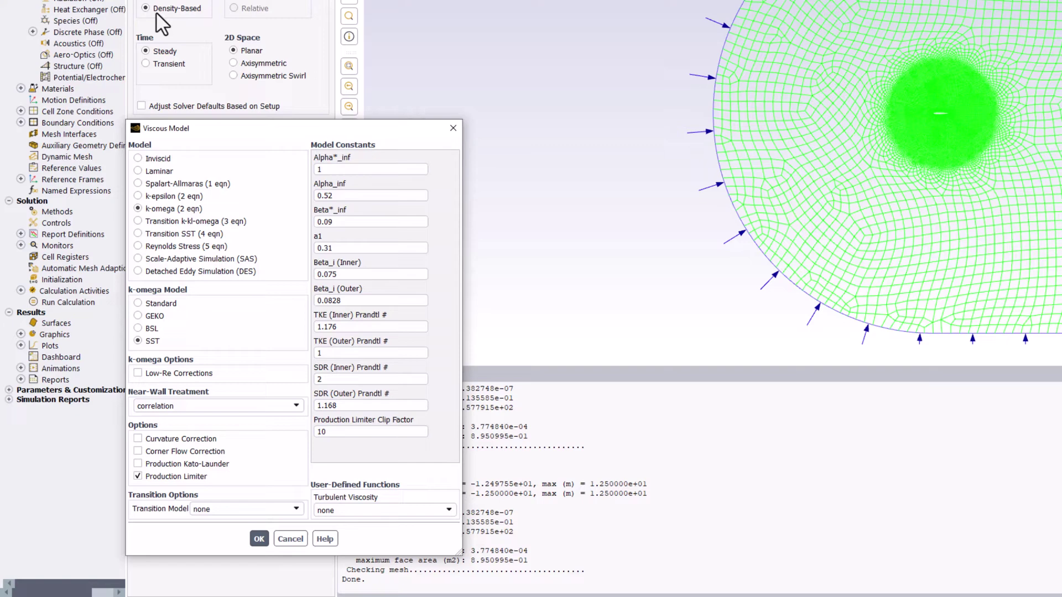
{"action": "left_click", "coordinate": [148, 159]}
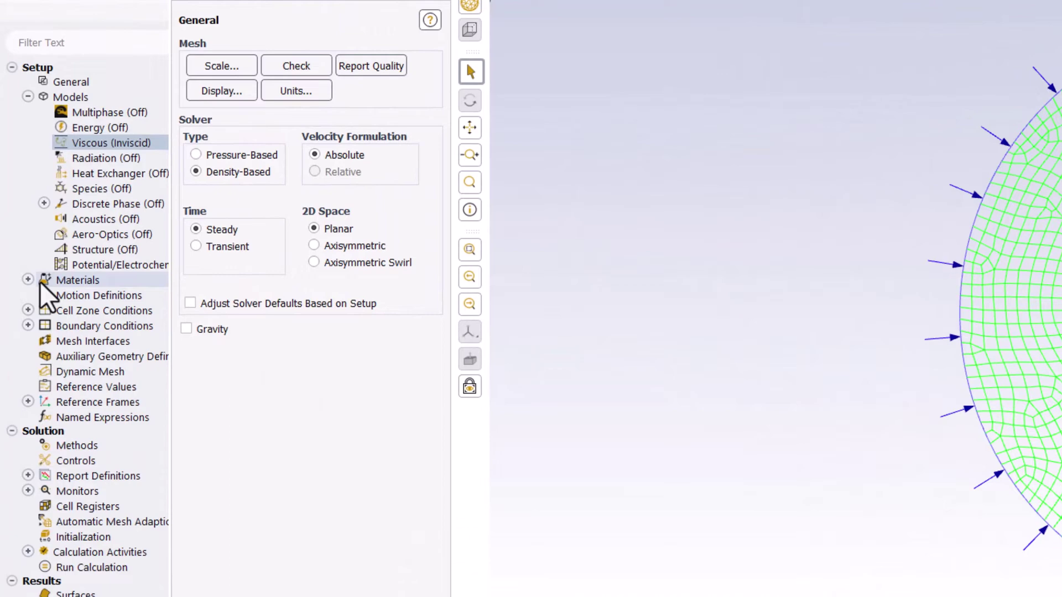
Set the constant density of the fluid material air to 1 kg/m³ and save the material change.
{"action": "left_click", "coordinate": [28, 280]}
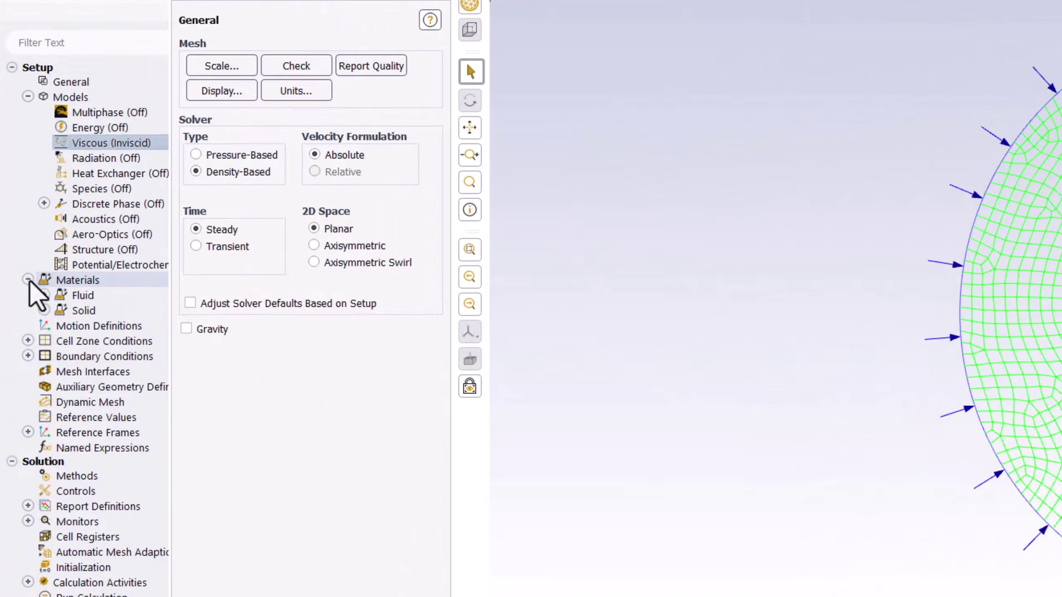
{"action": "left_click", "coordinate": [42, 293]}
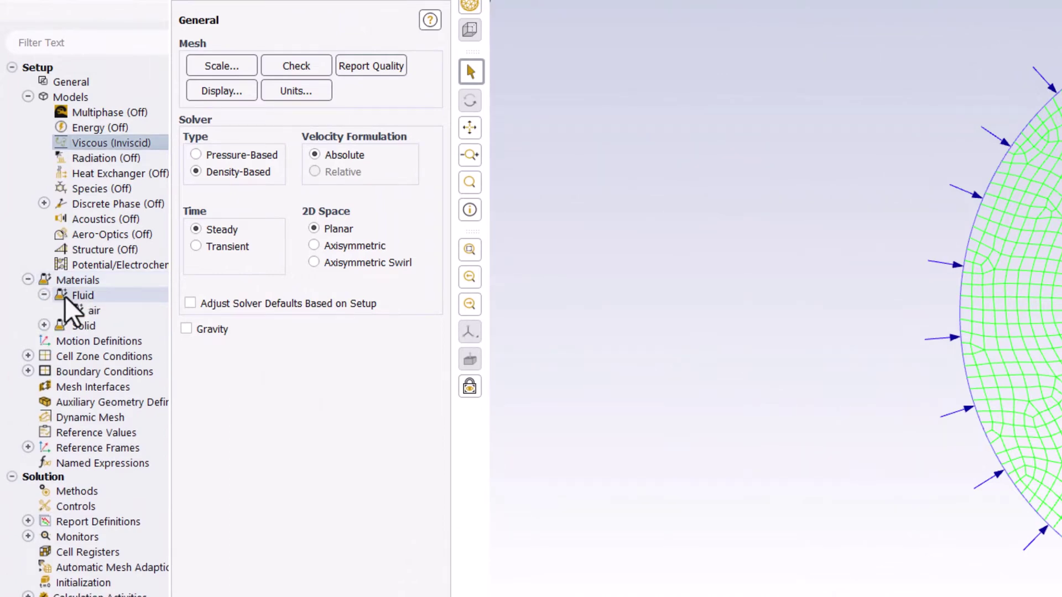
{"action": "double_click", "coordinate": [147, 309]}
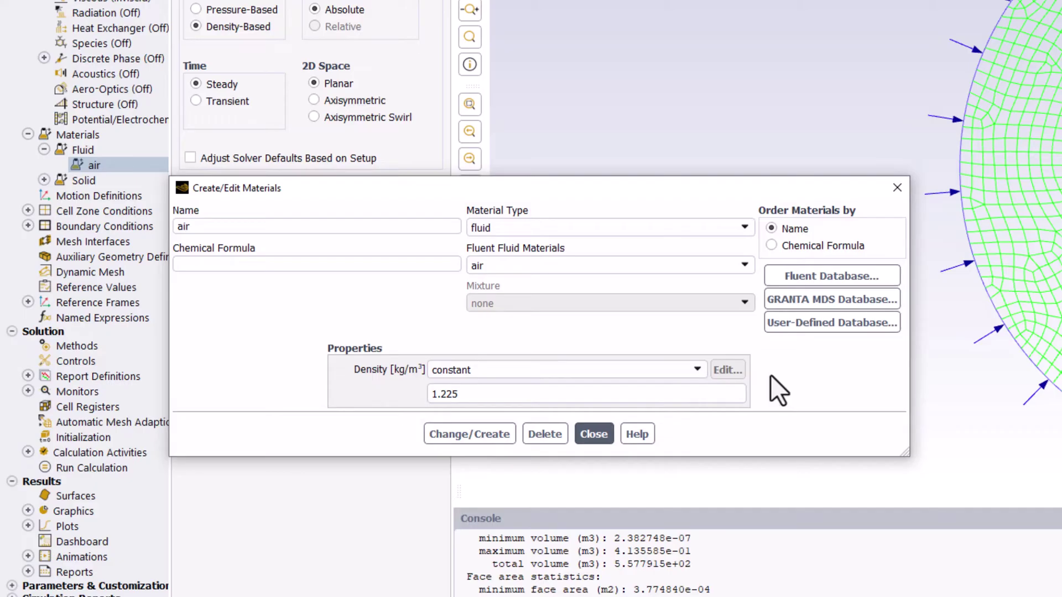
{"action": "left_click_drag", "start_coordinate": [459, 393], "coordinate": [412, 394]}
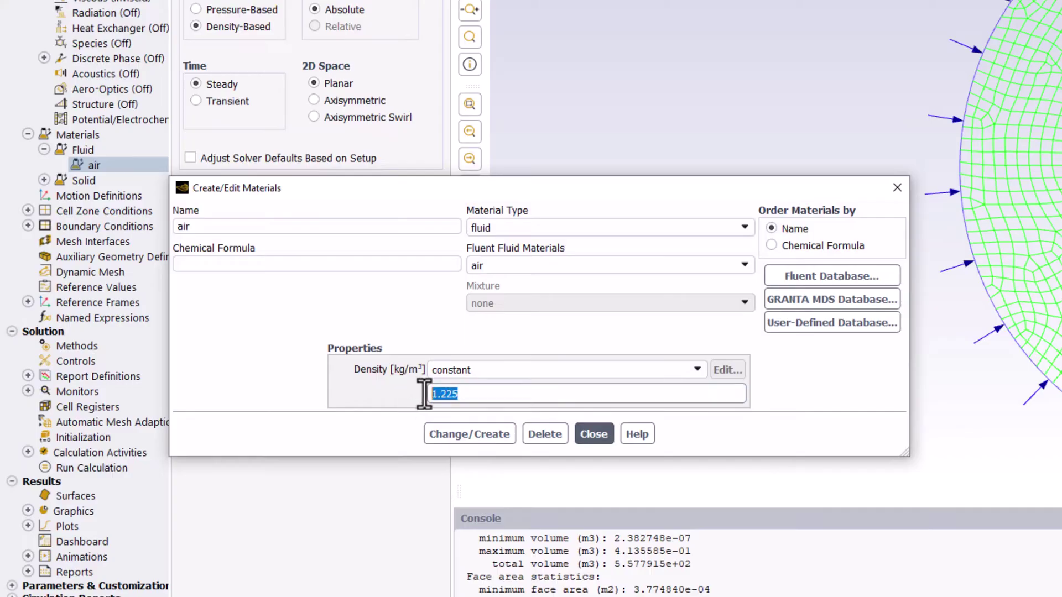
{"action": "type", "text": "1"}
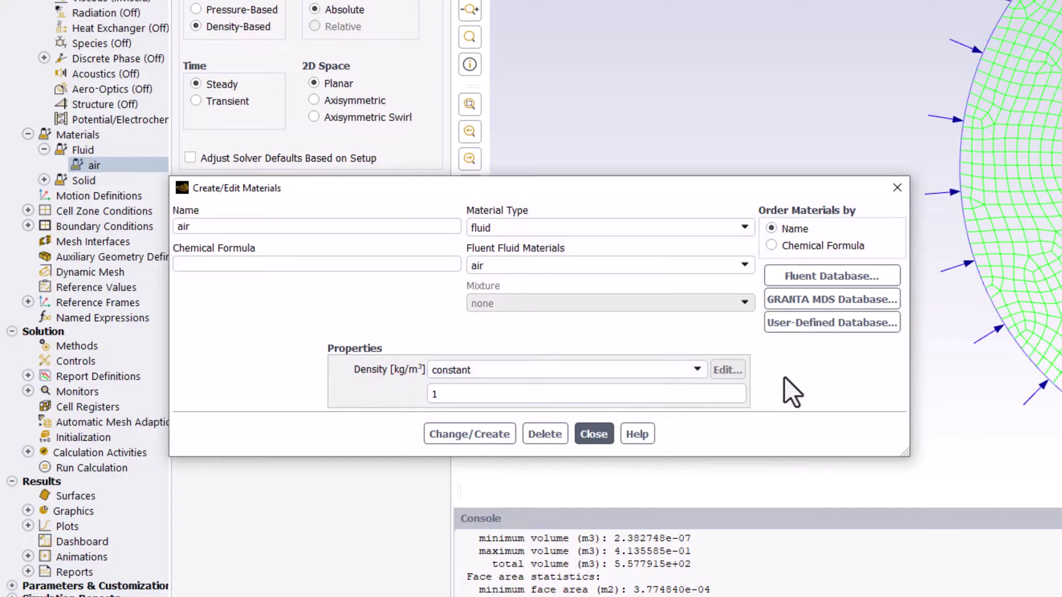
{"action": "left_click", "coordinate": [483, 437]}
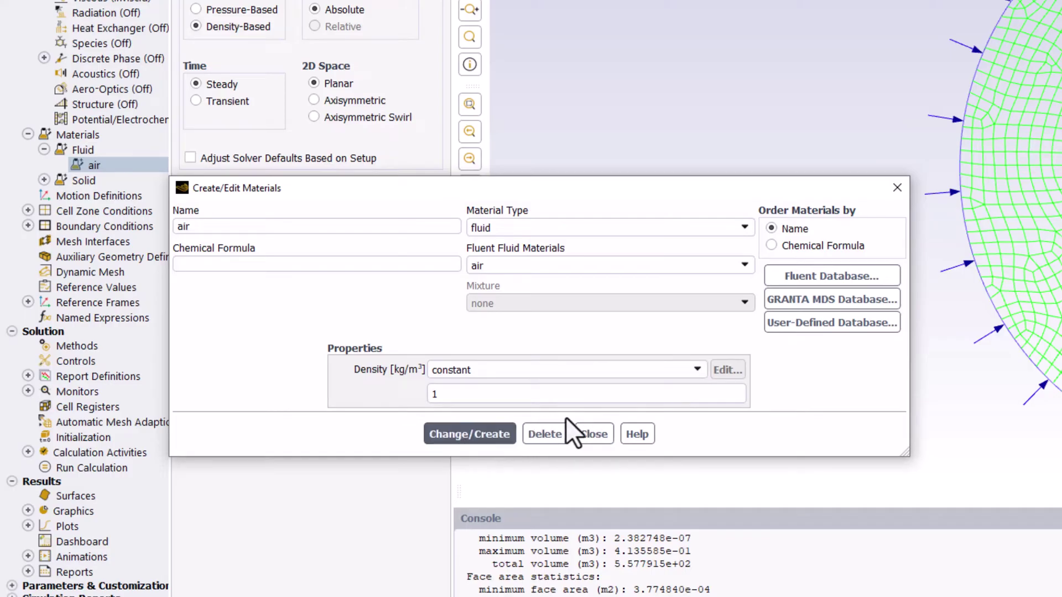
{"action": "left_click", "coordinate": [590, 433]}
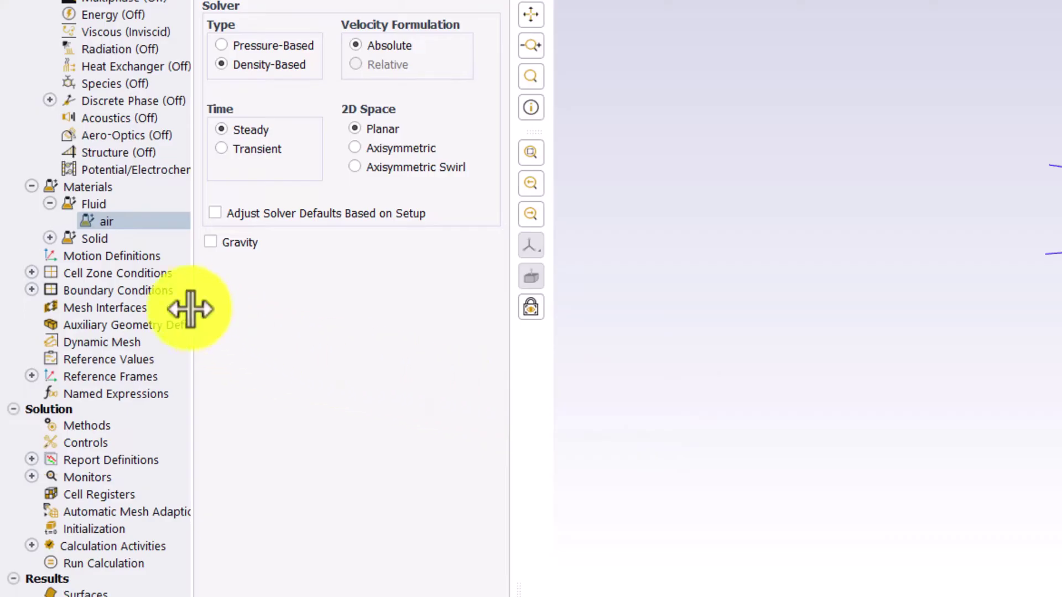
Open the inlet boundary condition for editing and set its velocity specification method to Components.
{"action": "left_click", "coordinate": [163, 292]}
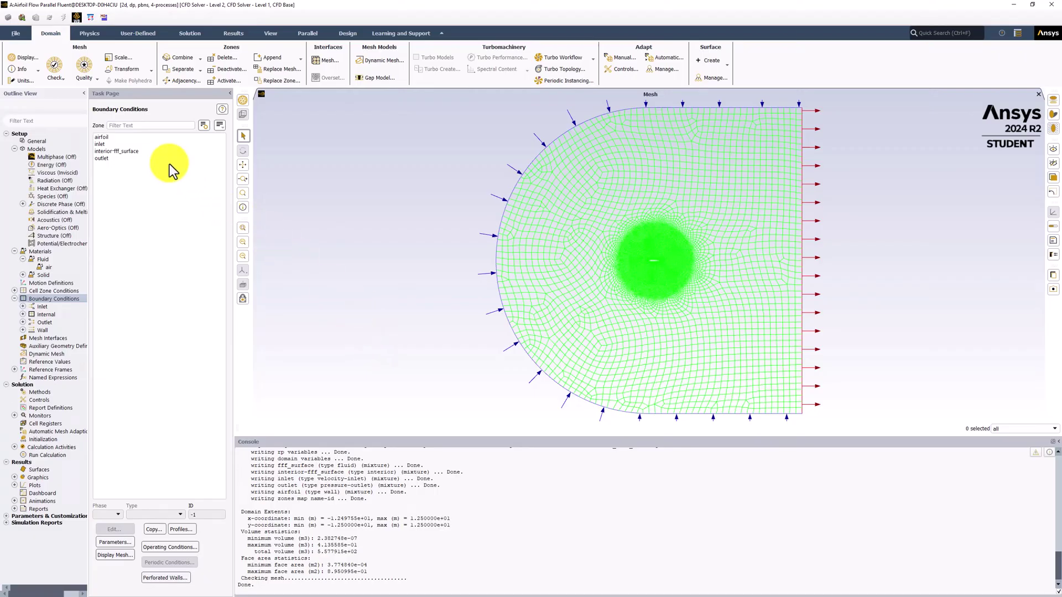
{"action": "left_click", "coordinate": [122, 145]}
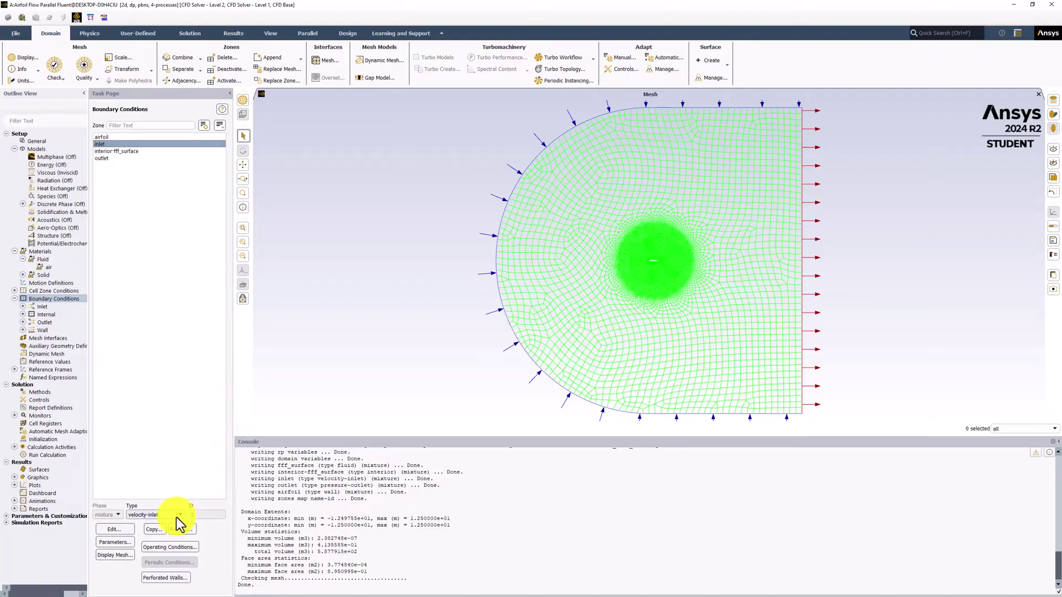
{"action": "left_click", "coordinate": [123, 531]}
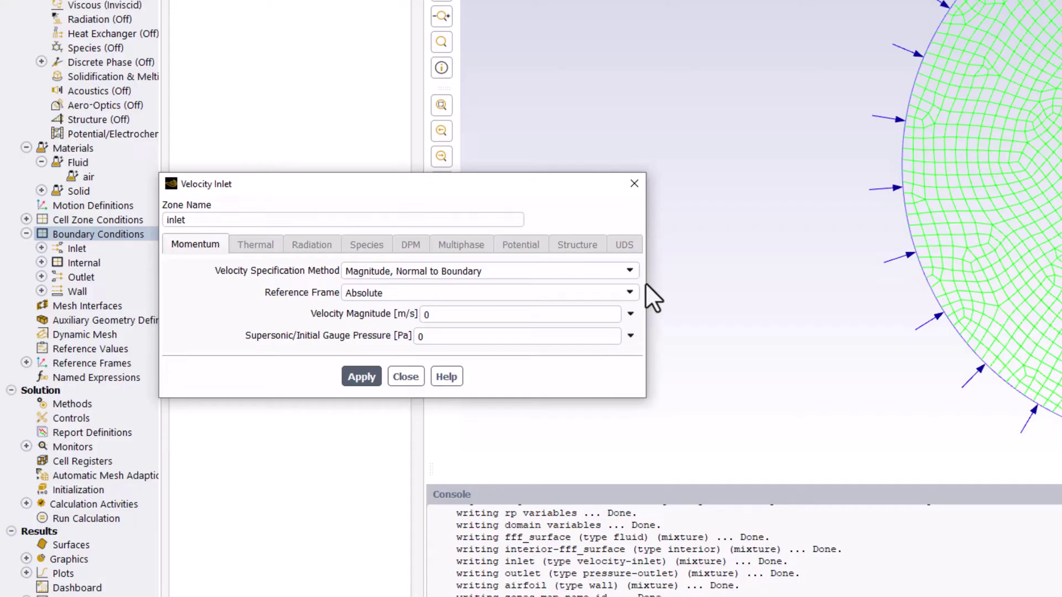
{"action": "left_click", "coordinate": [618, 267]}
{"action": "left_click", "coordinate": [583, 296]}
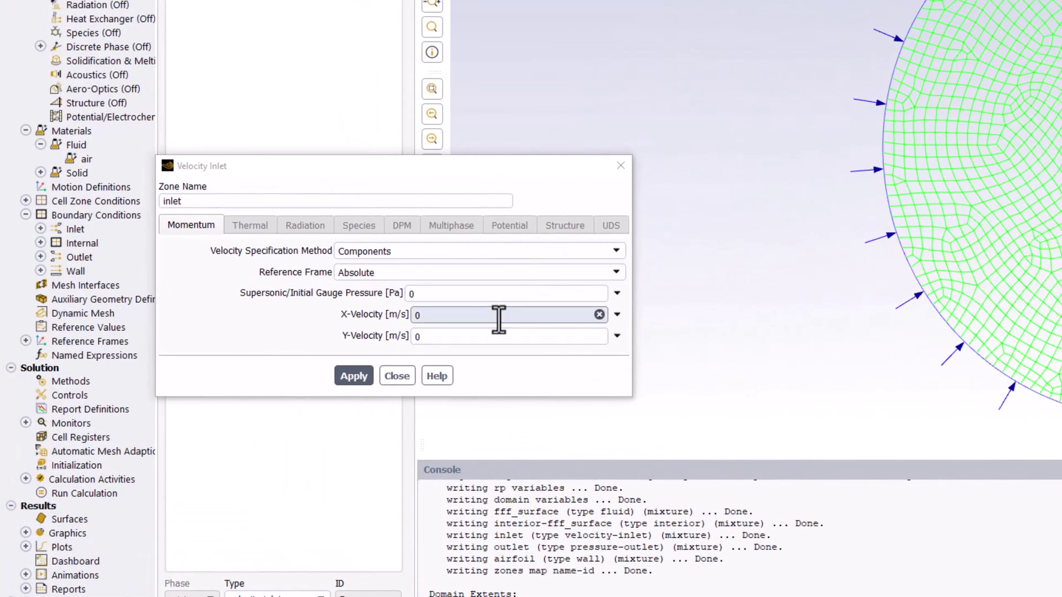
Set the inlet's X-velocity to 0.9945 m/s and Y-velocity to 0.1045 m/s, and apply the boundary condition.
{"action": "double_click", "coordinate": [415, 315]}
{"action": "type", "text": "."}
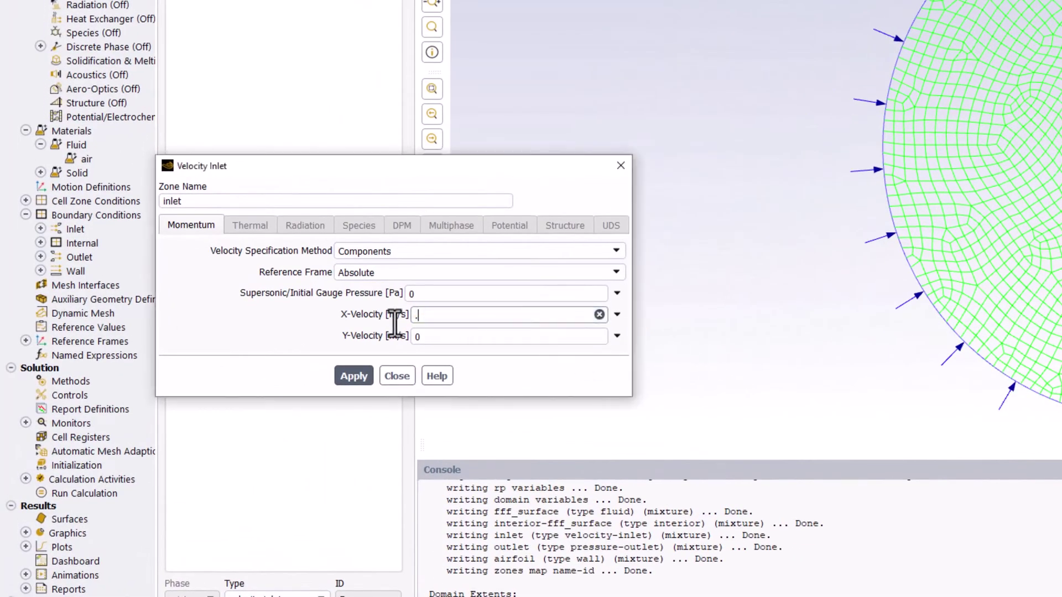
{"action": "type", "text": "9945"}
{"action": "double_click", "coordinate": [418, 337]}
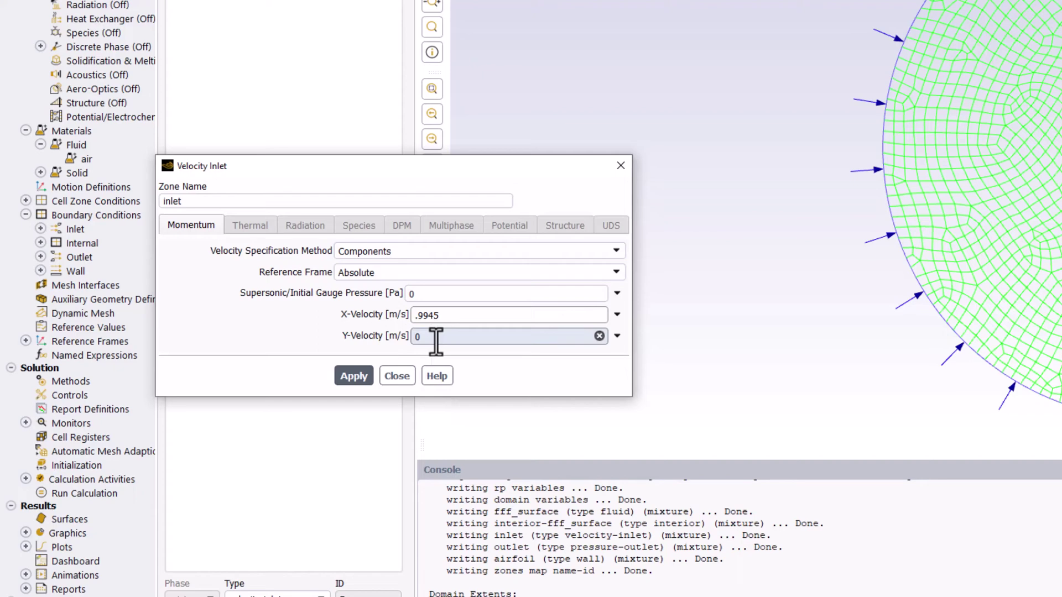
{"action": "type", "text": ".1045"}
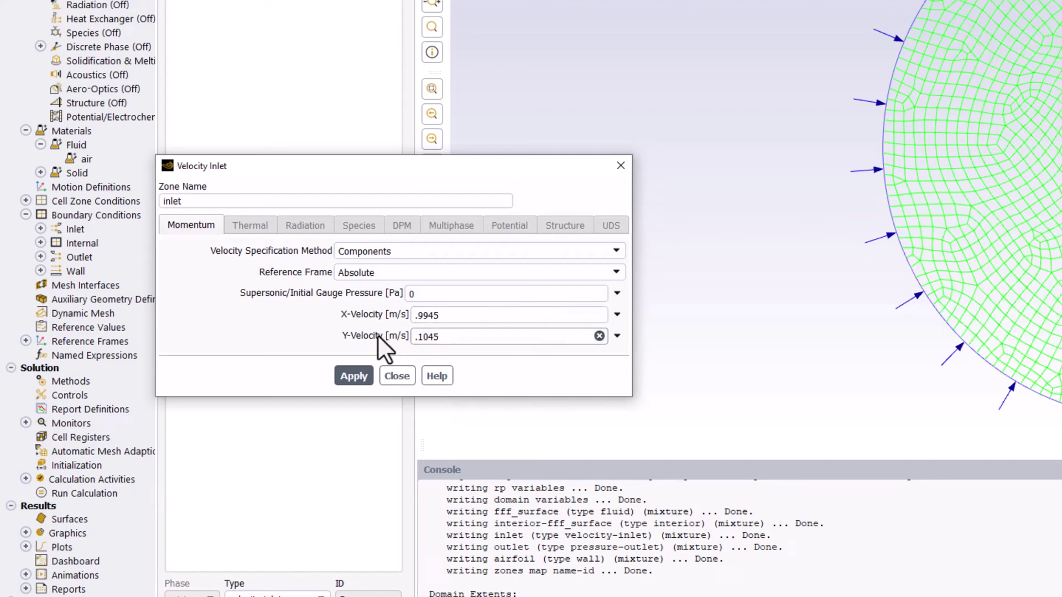
{"action": "left_click", "coordinate": [352, 381]}
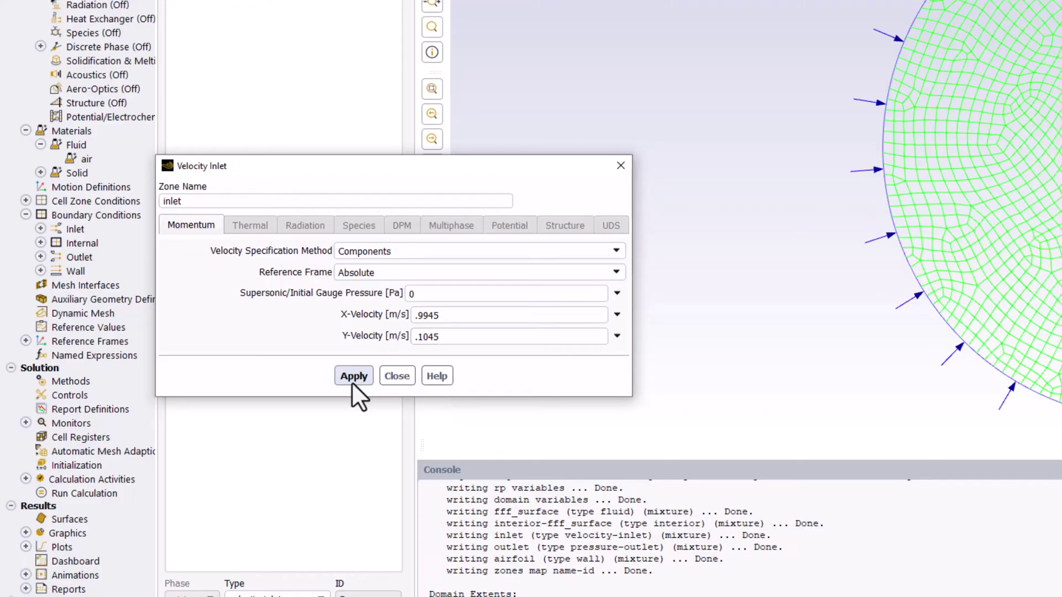
{"action": "left_click", "coordinate": [397, 377]}
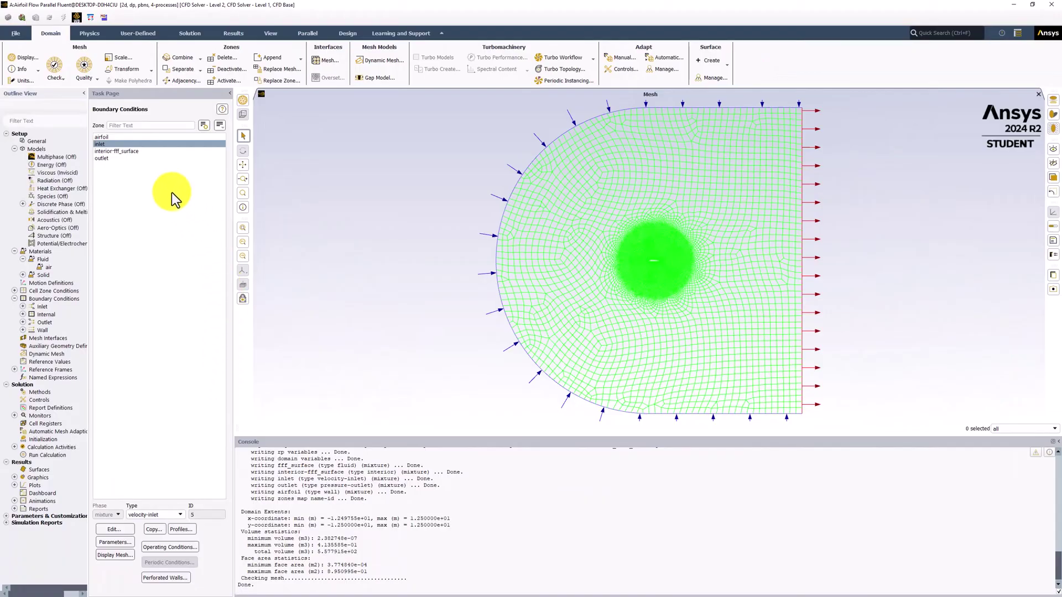
Review the momentum and gauge pressure settings of the outlet's pressure-outlet boundary condition.
{"action": "left_click", "coordinate": [144, 159]}
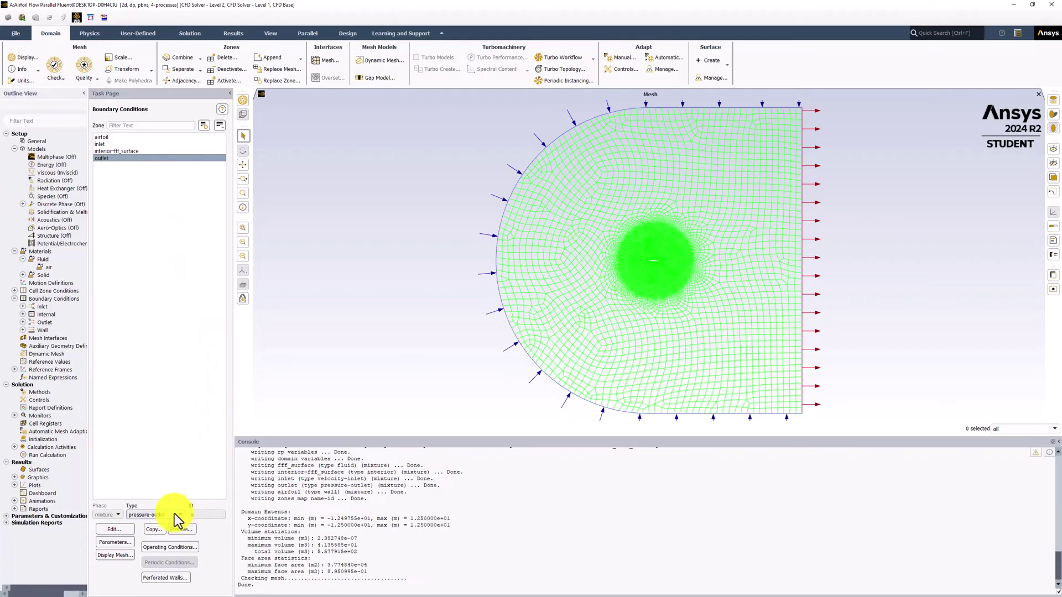
{"action": "left_click", "coordinate": [123, 530]}
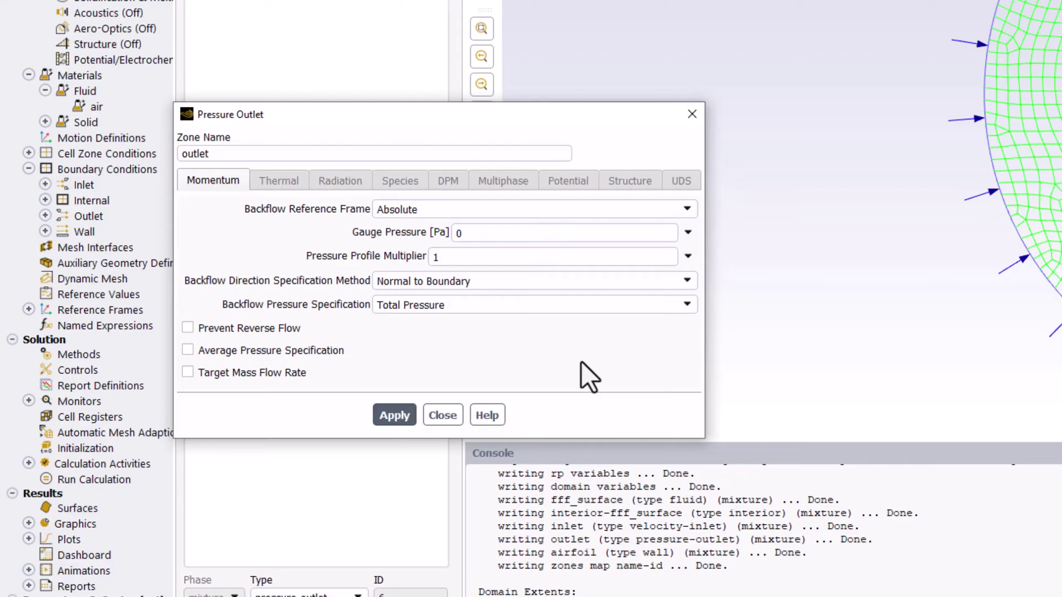
{"action": "left_click", "coordinate": [439, 416]}
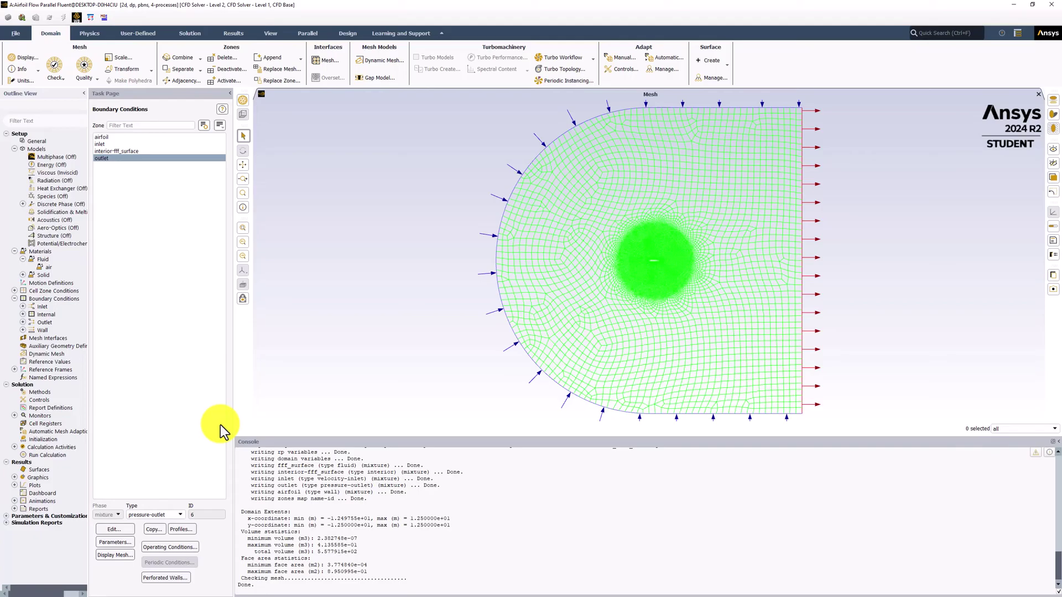
Review the operating pressure in the operating conditions and check the airfoil zone's boundary type.
{"action": "left_click", "coordinate": [194, 549]}
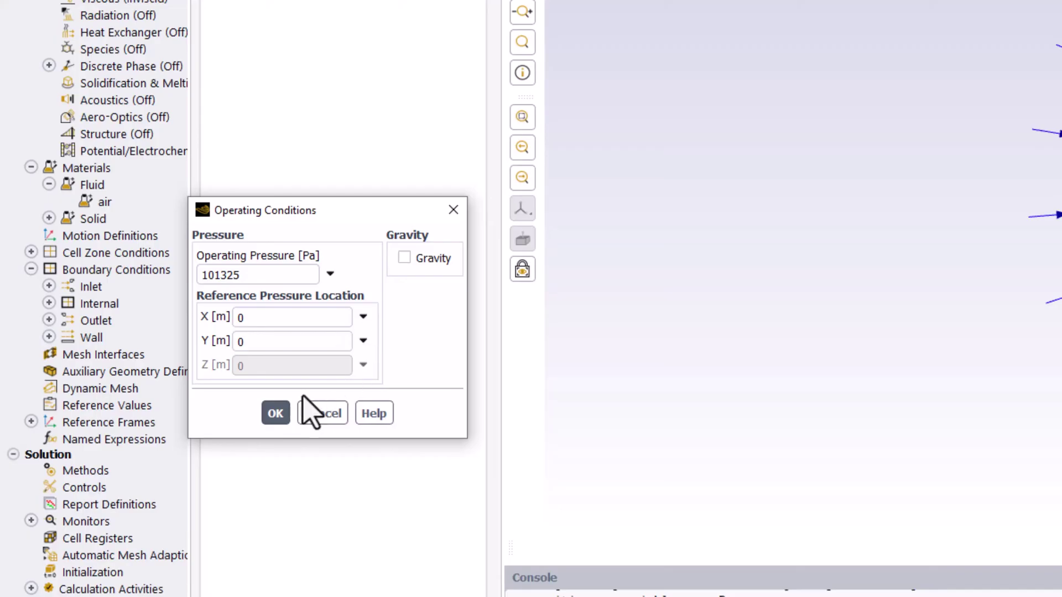
{"action": "left_click", "coordinate": [276, 414]}
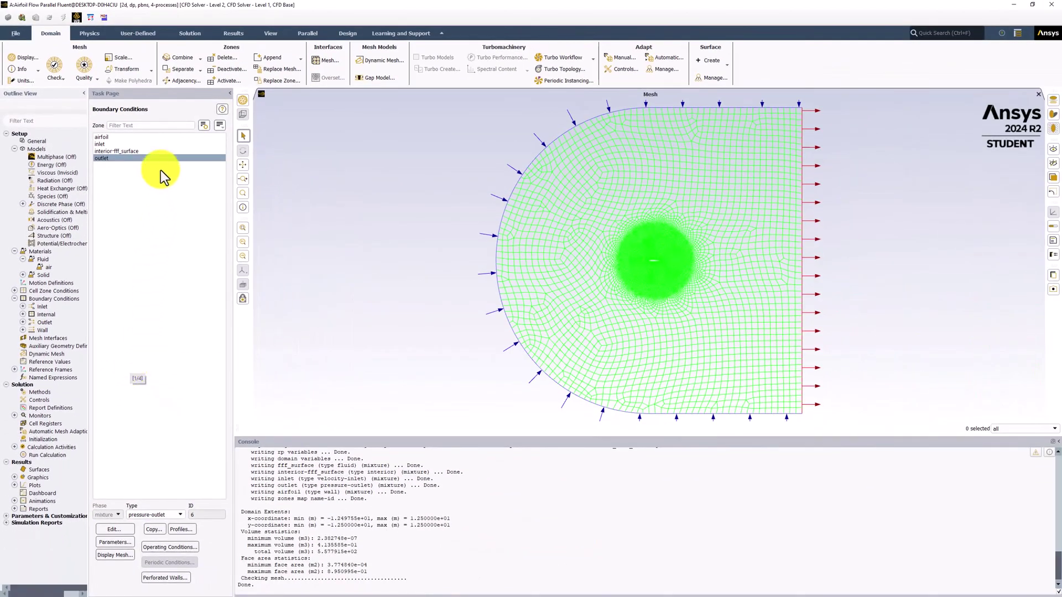
{"action": "left_click", "coordinate": [134, 138]}
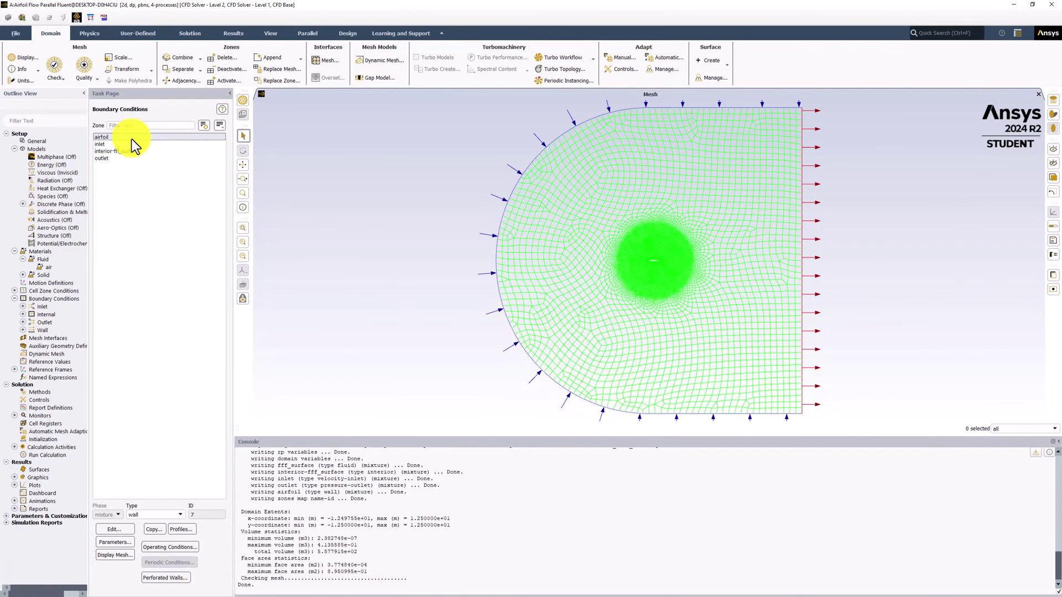